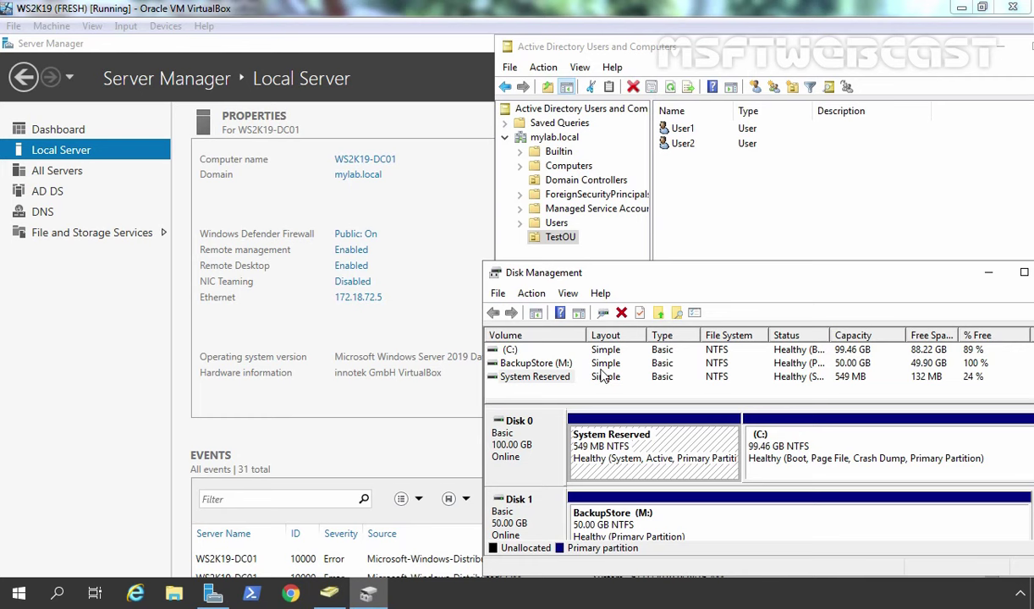
- Show the two domain controllers in the Domain Controllers container, then bring Disk Management forward
left_click(583, 181)
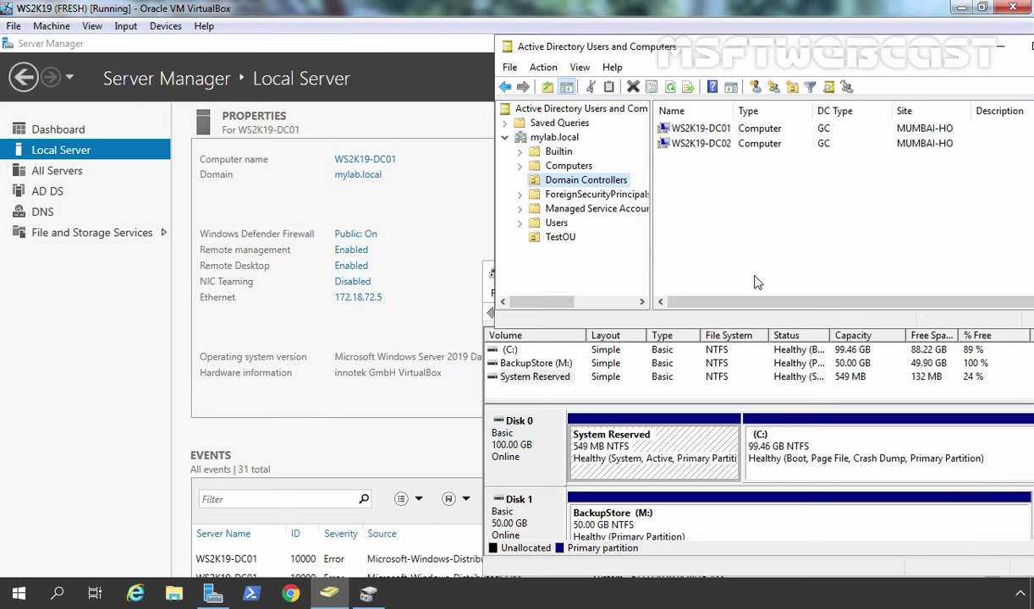
left_click(753, 378)
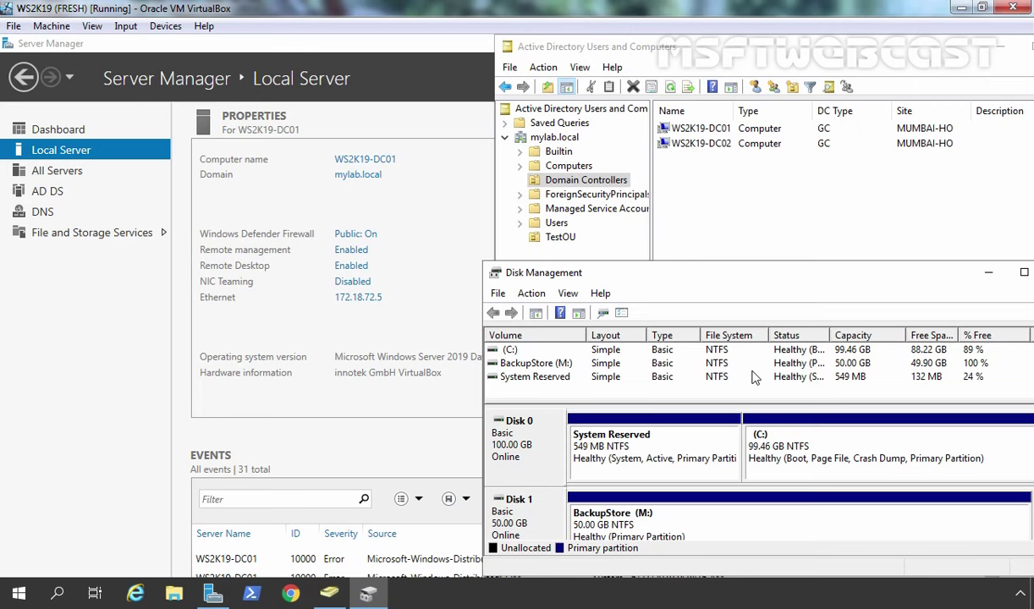
- Set shadow copy storage on BackupStore (M:) to No limit in its volume properties
right_click(709, 531)
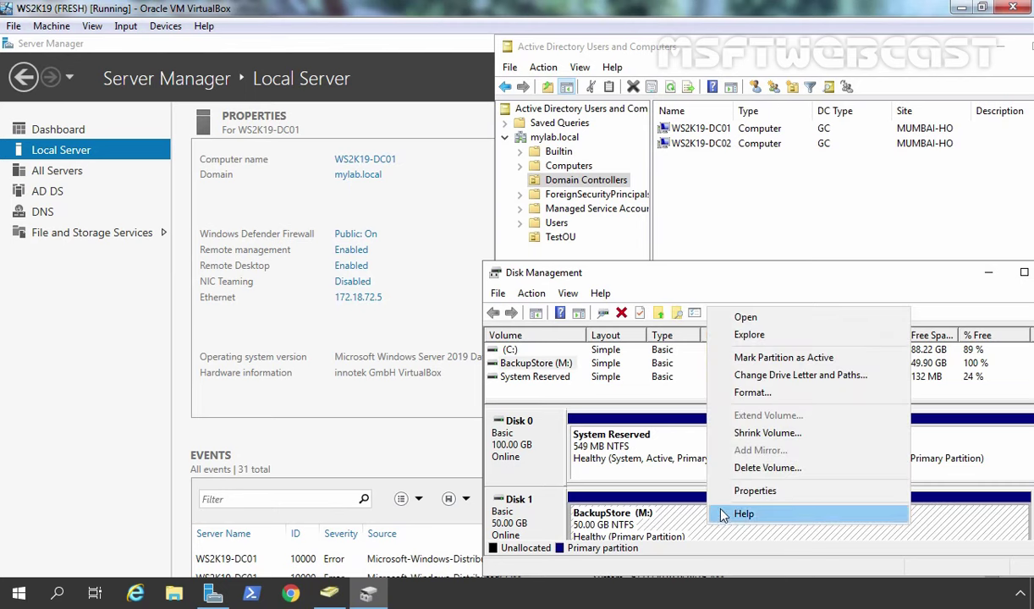
left_click(747, 494)
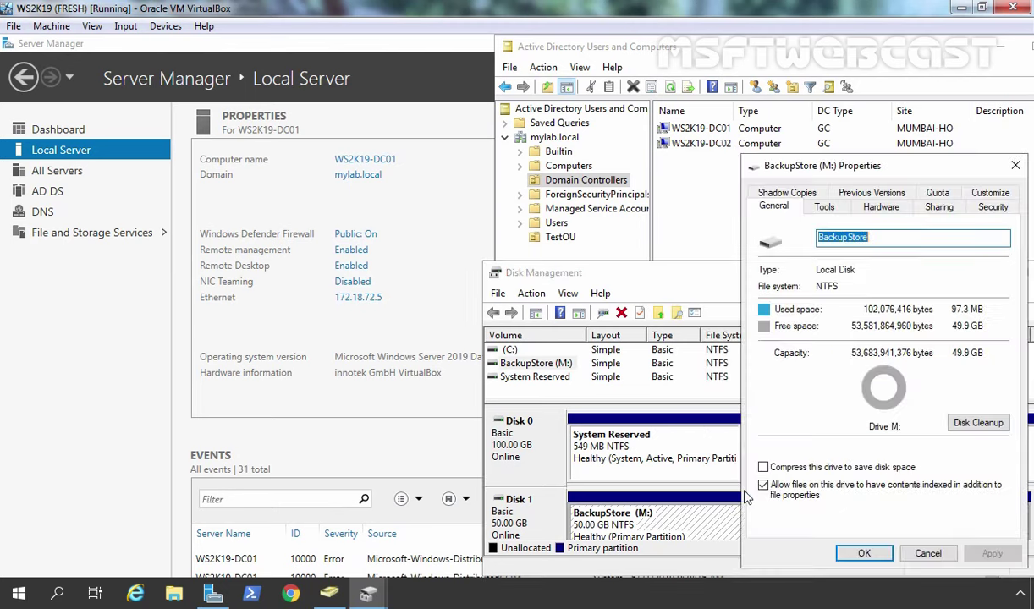
left_click(790, 193)
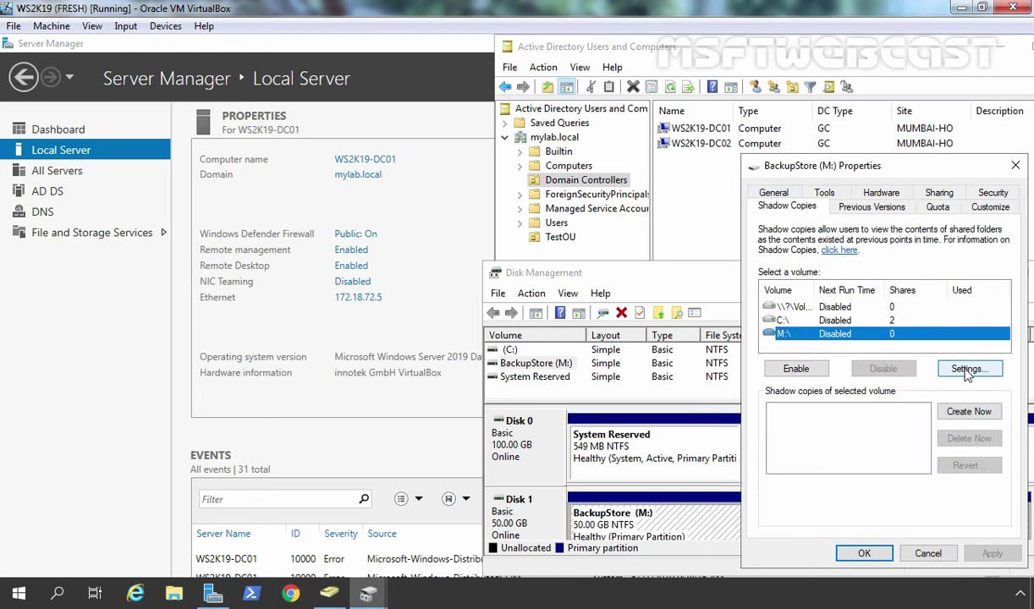
left_click(965, 369)
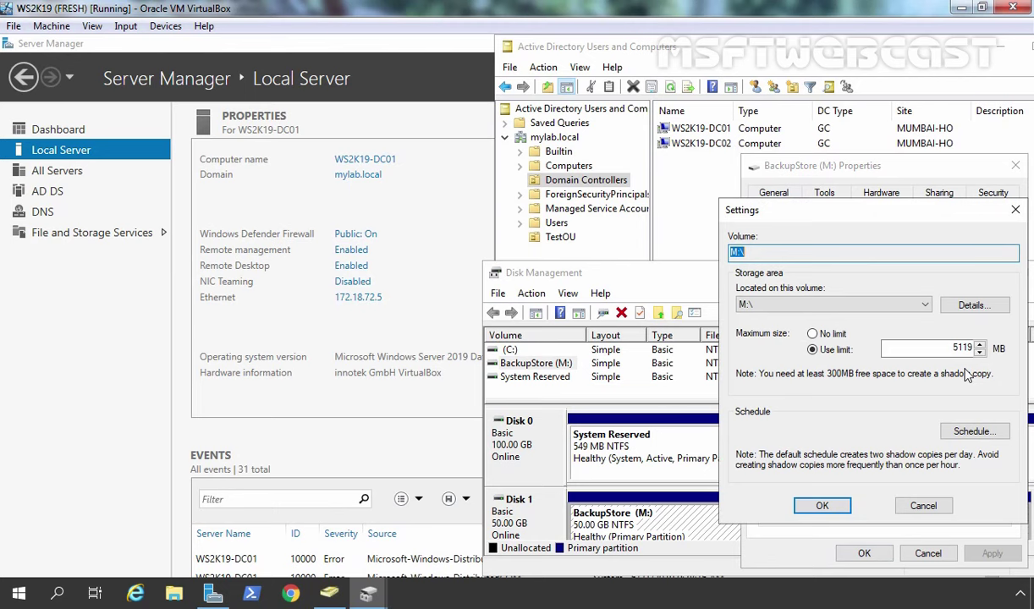
left_click(825, 337)
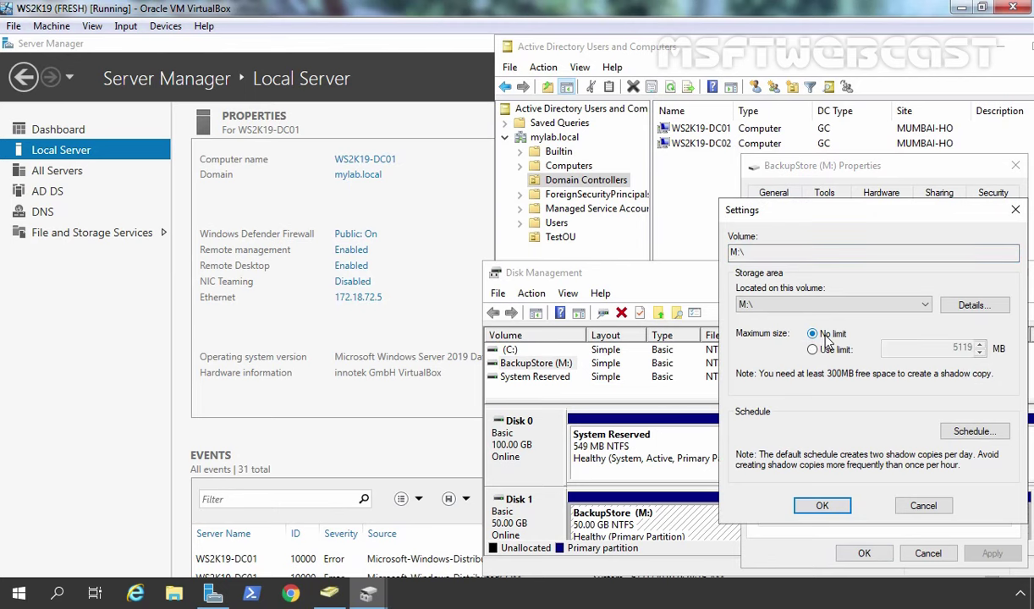
left_click(820, 505)
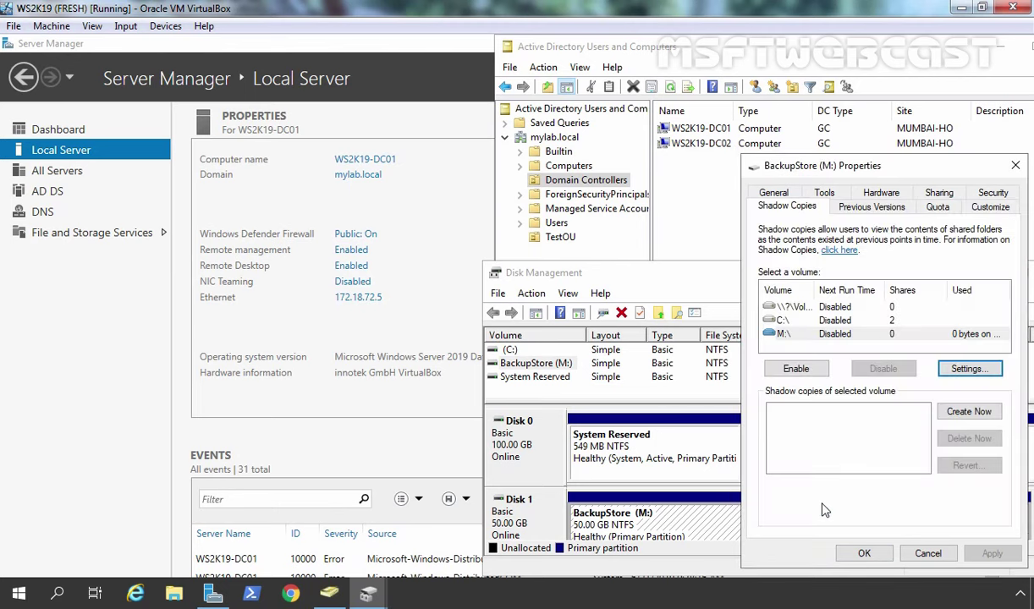
left_click(864, 553)
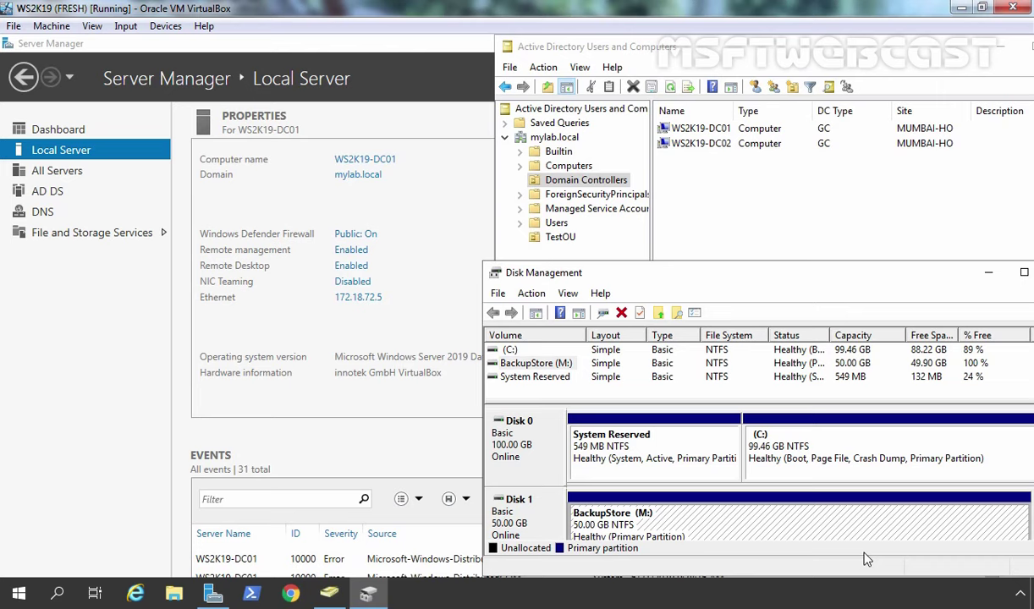
- Start Add Roles and Features for the local server and advance to the Features page
left_click(102, 394)
left_click(872, 78)
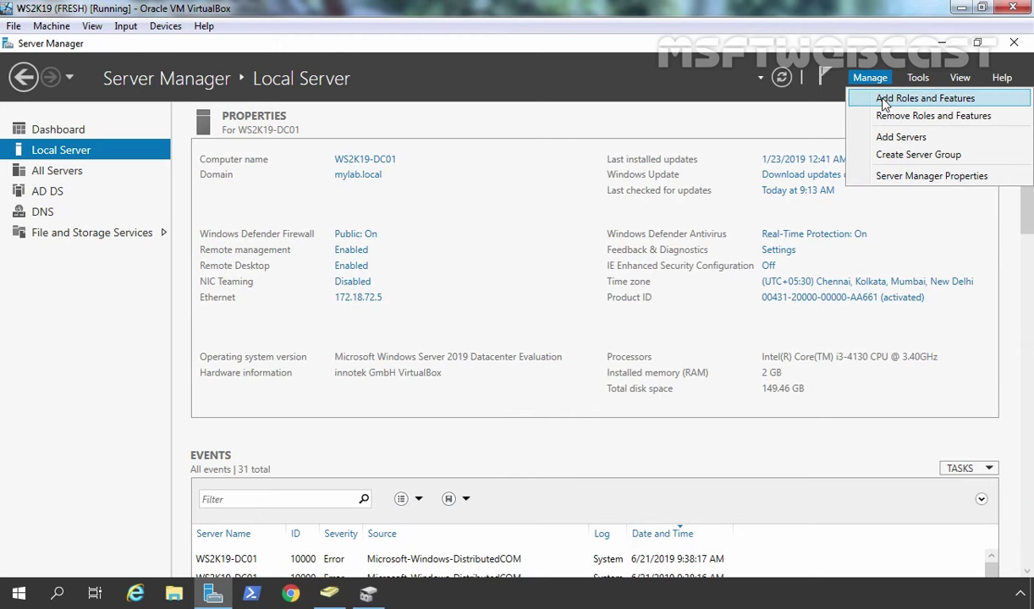
left_click(884, 102)
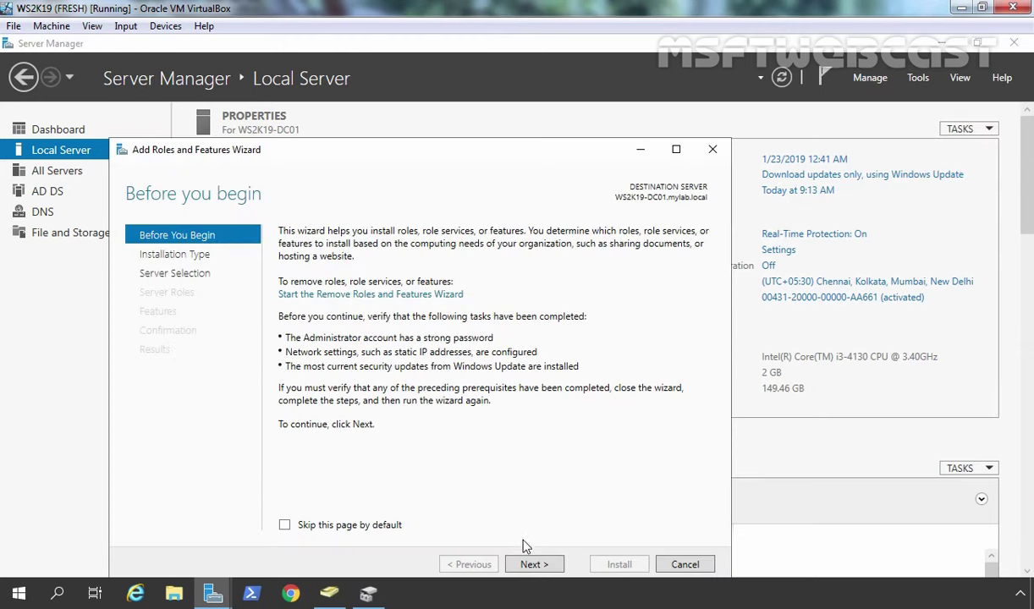
left_click(534, 564)
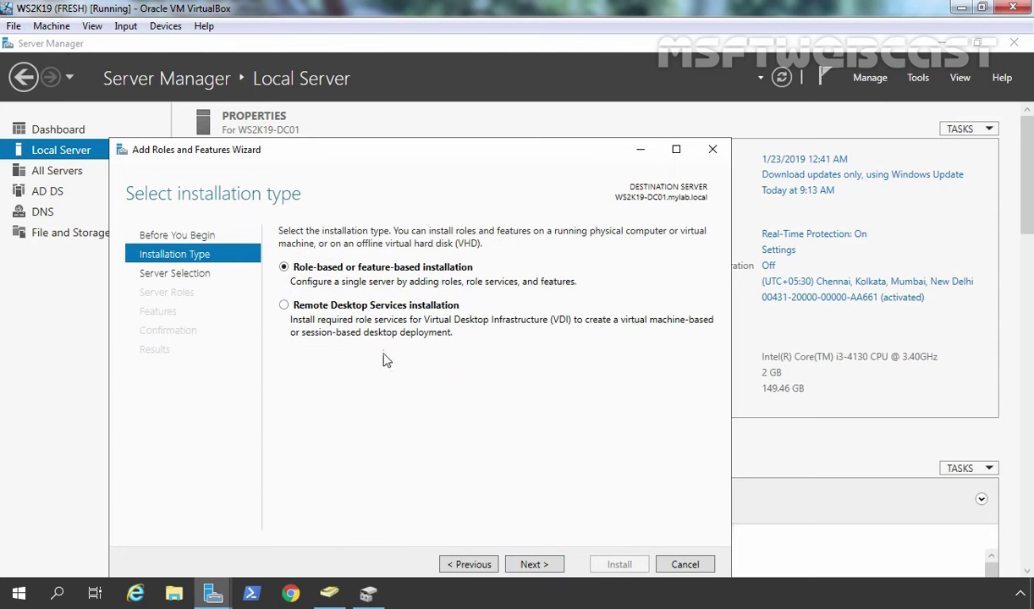
left_click(534, 564)
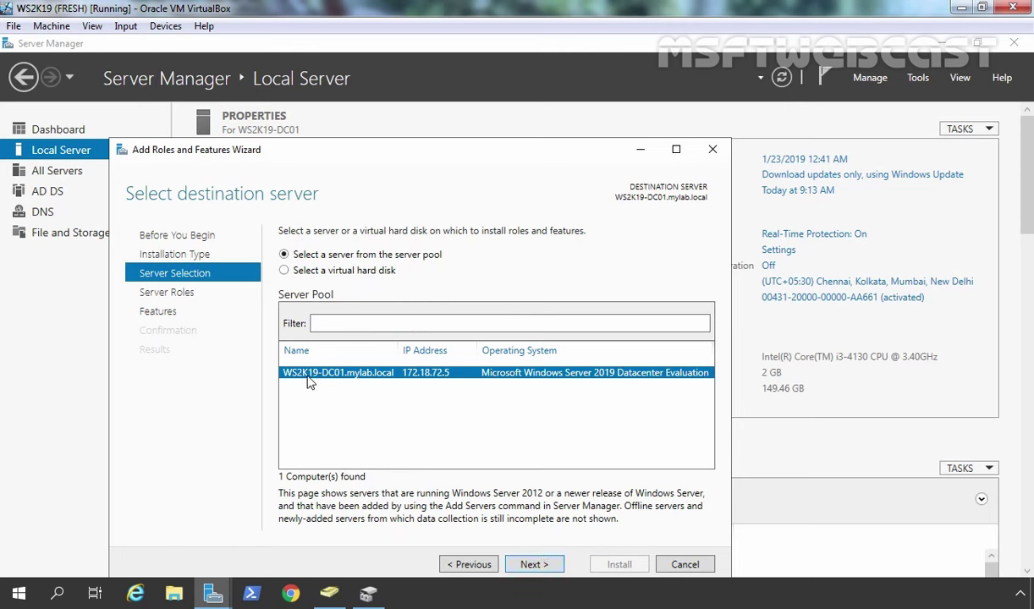
left_click(532, 564)
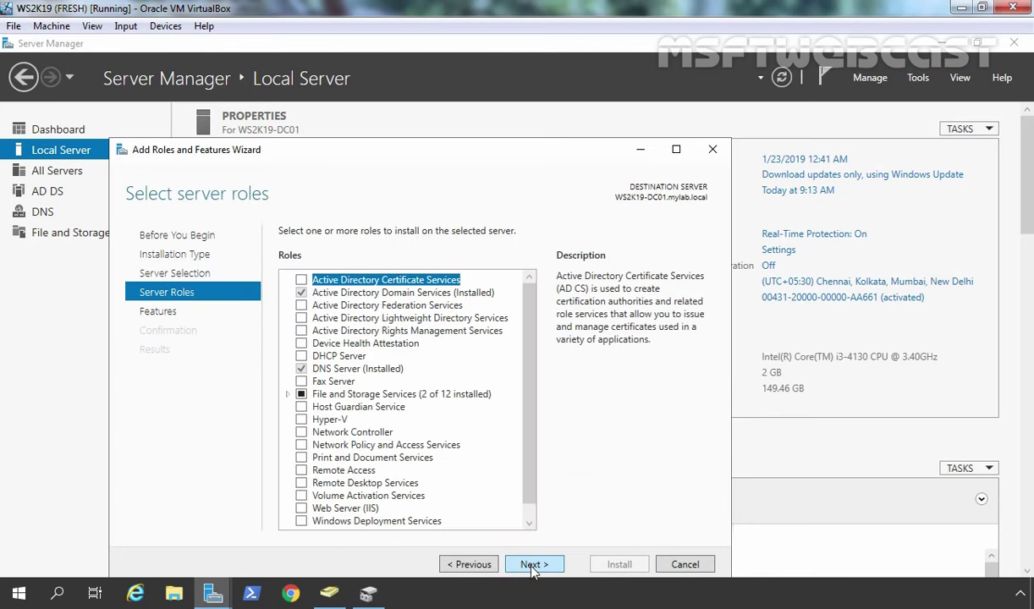
left_click(532, 564)
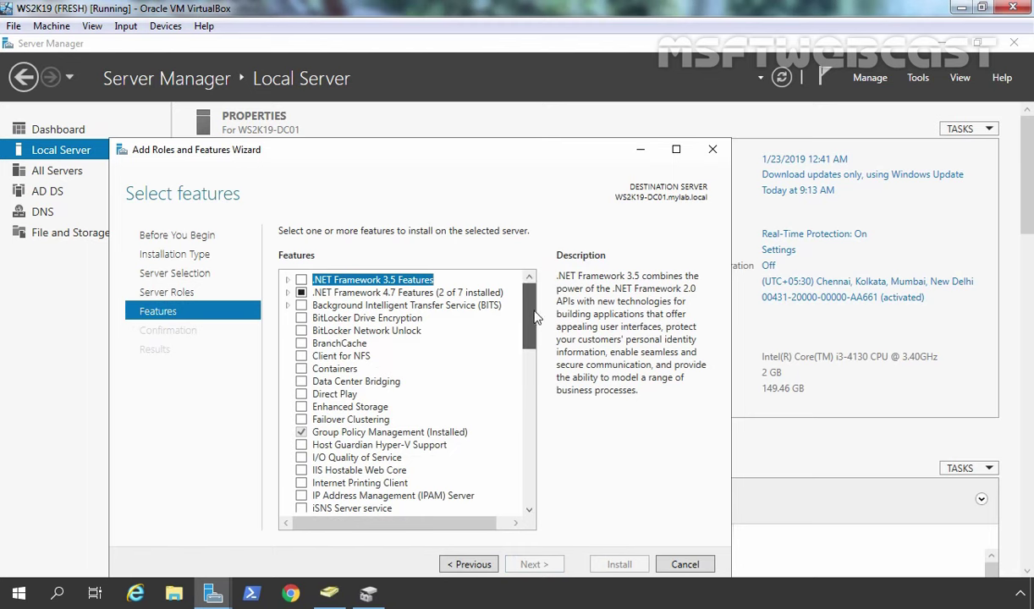
- Select the Windows Server Backup feature and install it
scroll(512, 338, "down", 5)
left_click_drag(536, 362, 542, 472)
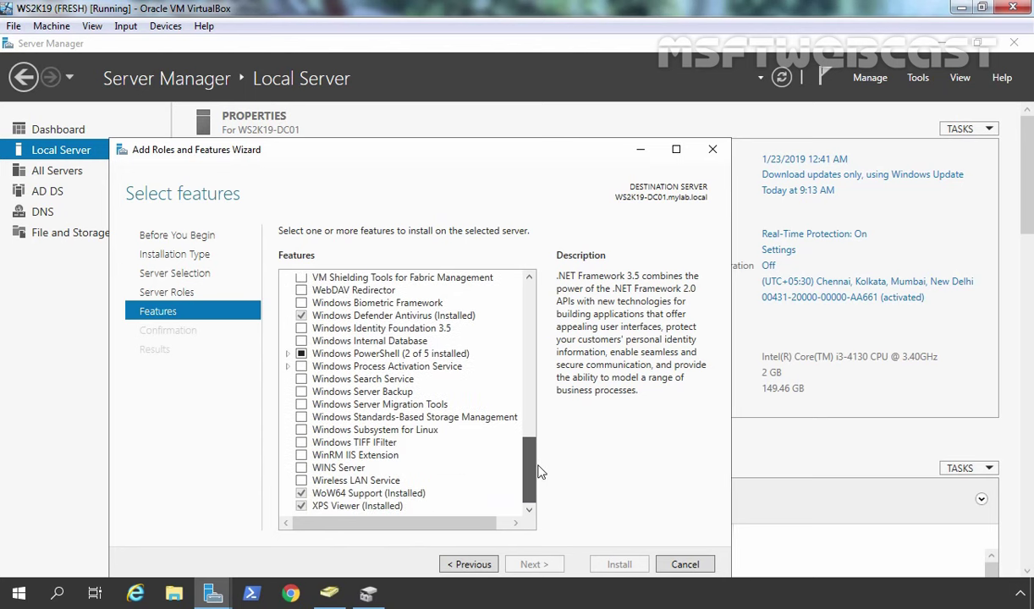
left_click(301, 391)
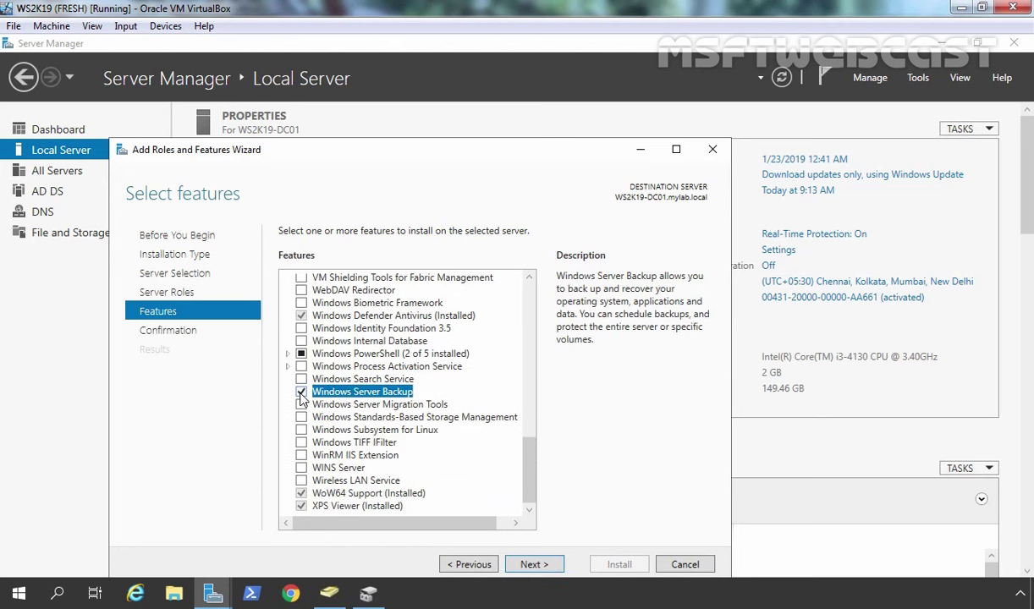
left_click(535, 566)
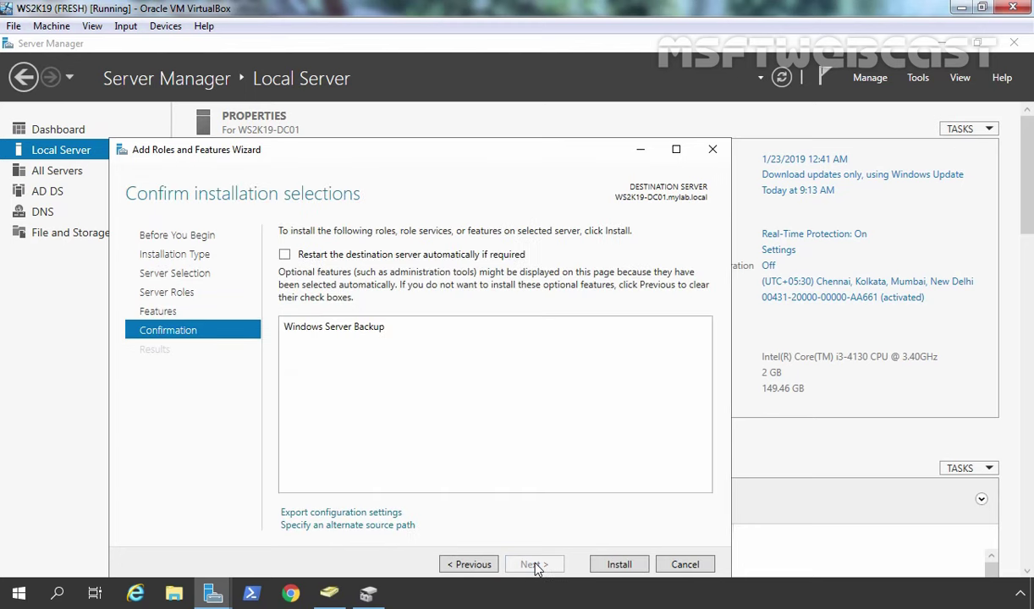
left_click(619, 565)
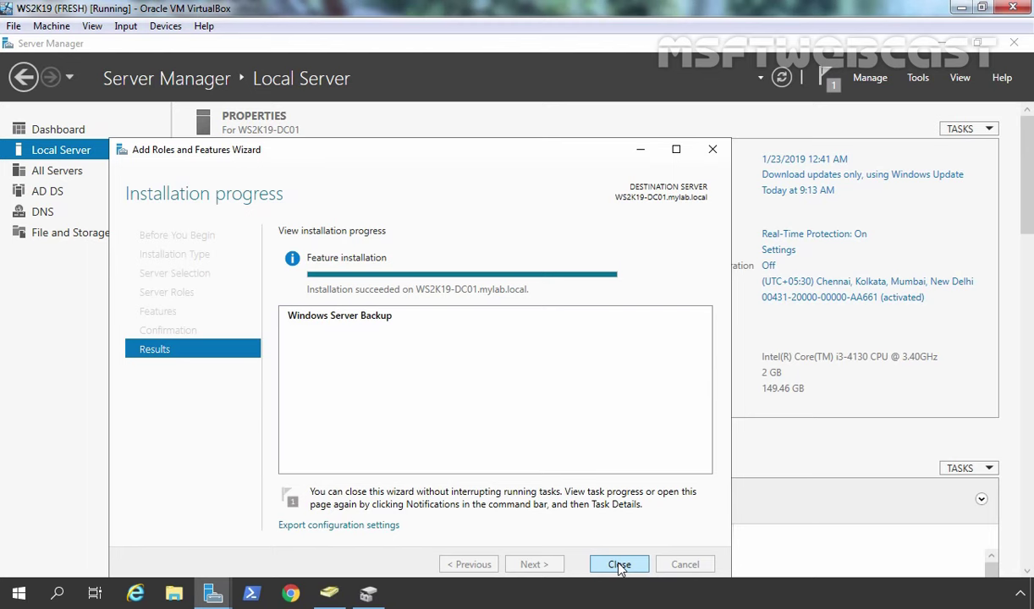
- Launch Windows Server Backup from Tools and start Backup Once from the Local Backup view
left_click(619, 564)
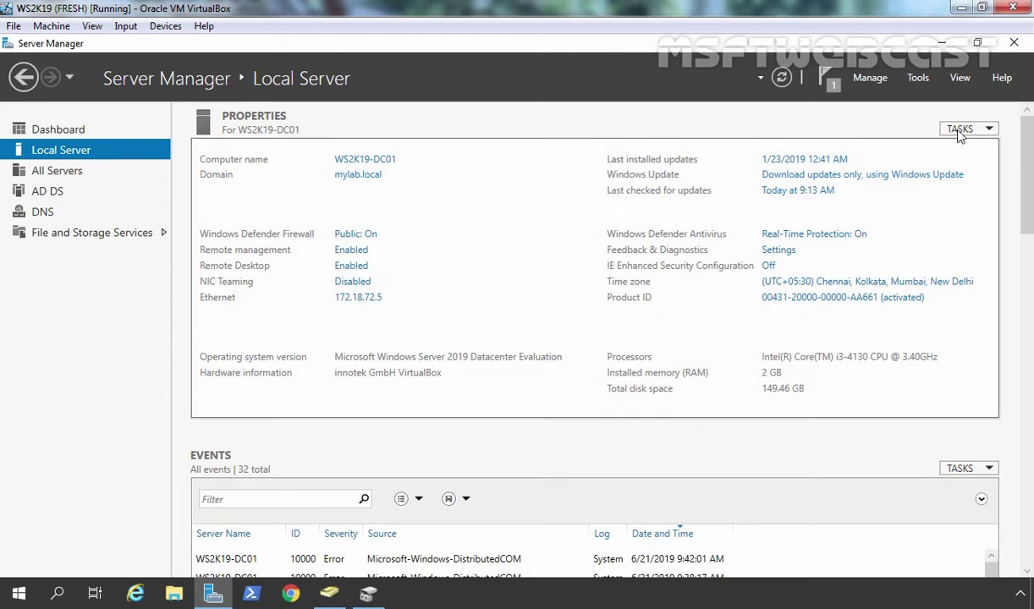
left_click(918, 78)
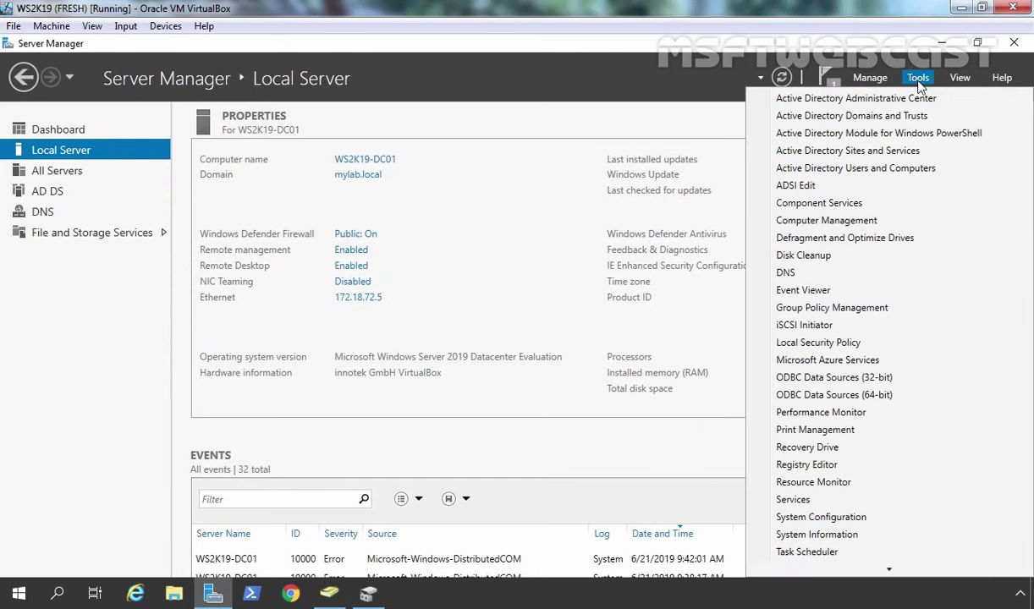
scroll(867, 298, "down", 5)
scroll(897, 338, "down", 1)
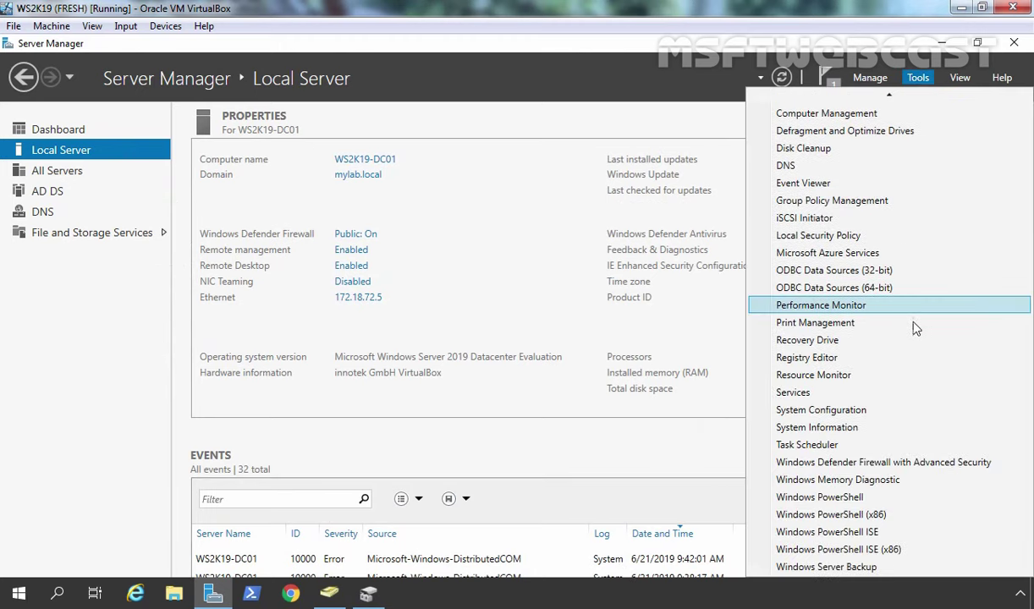
left_click(813, 568)
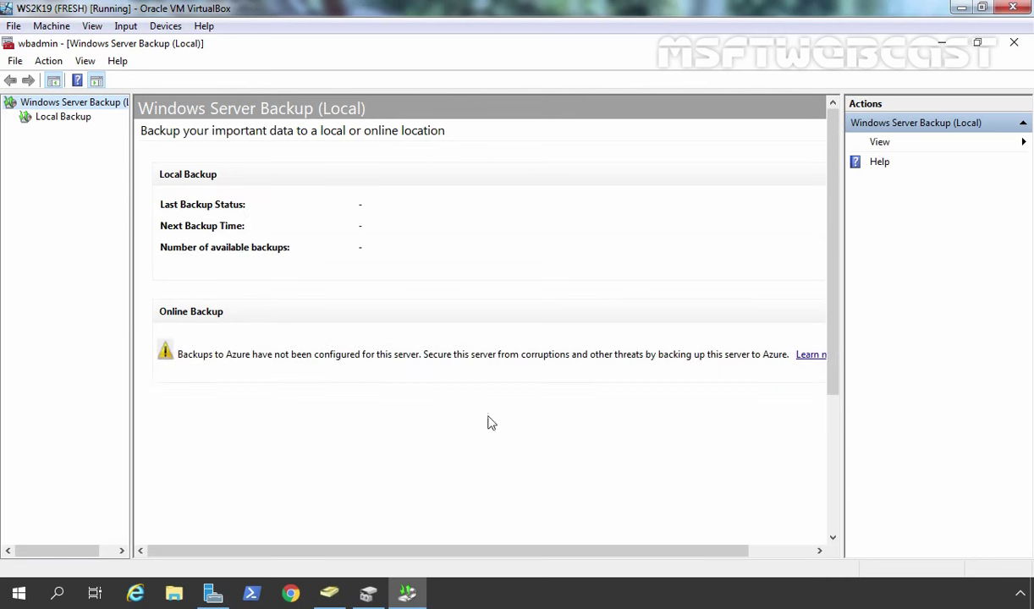
left_click(61, 118)
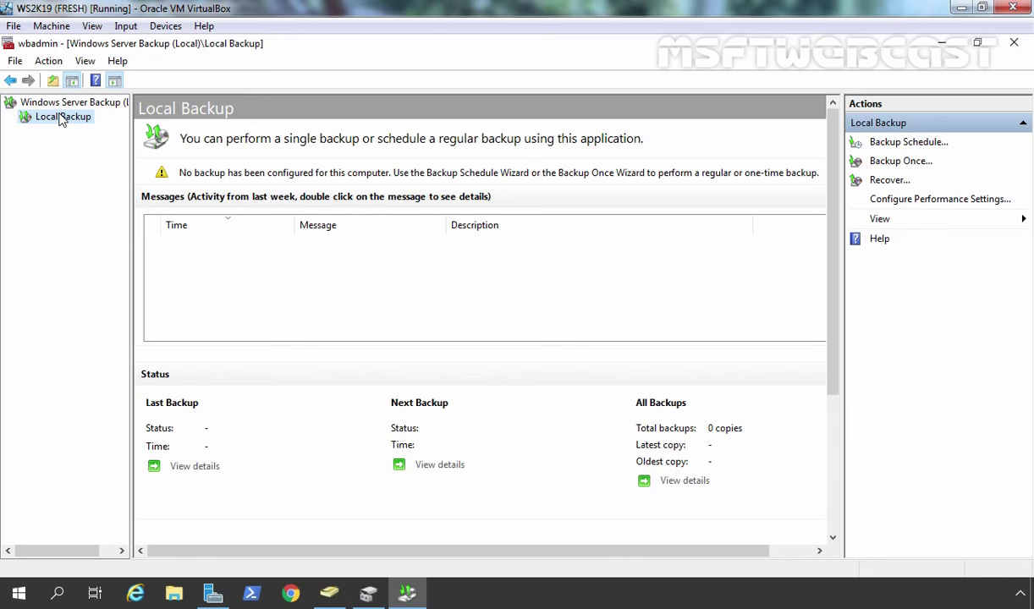
left_click(900, 162)
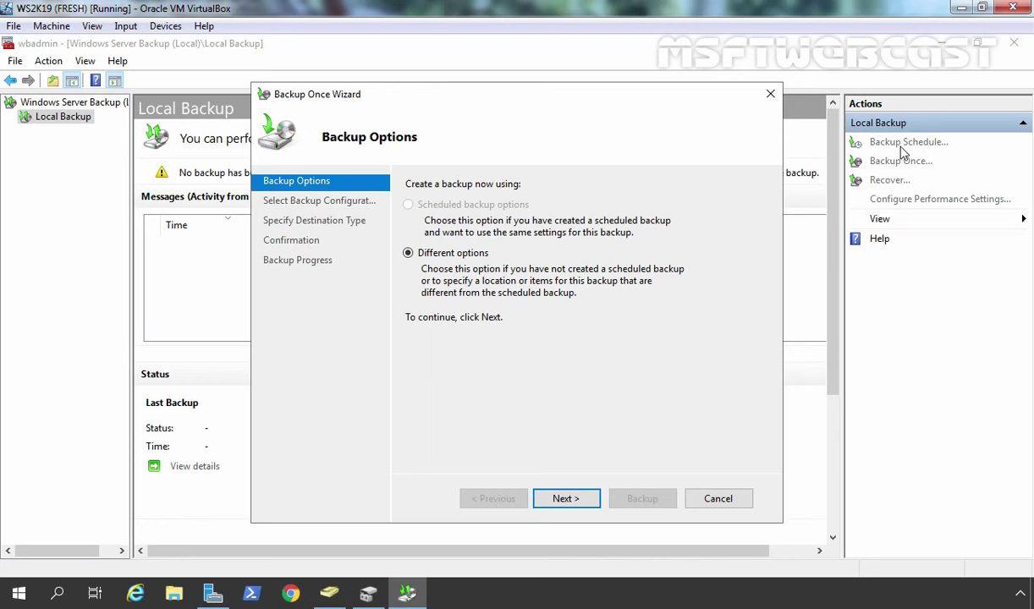
- Choose a Custom backup configuration with System state as the only item
left_click(565, 501)
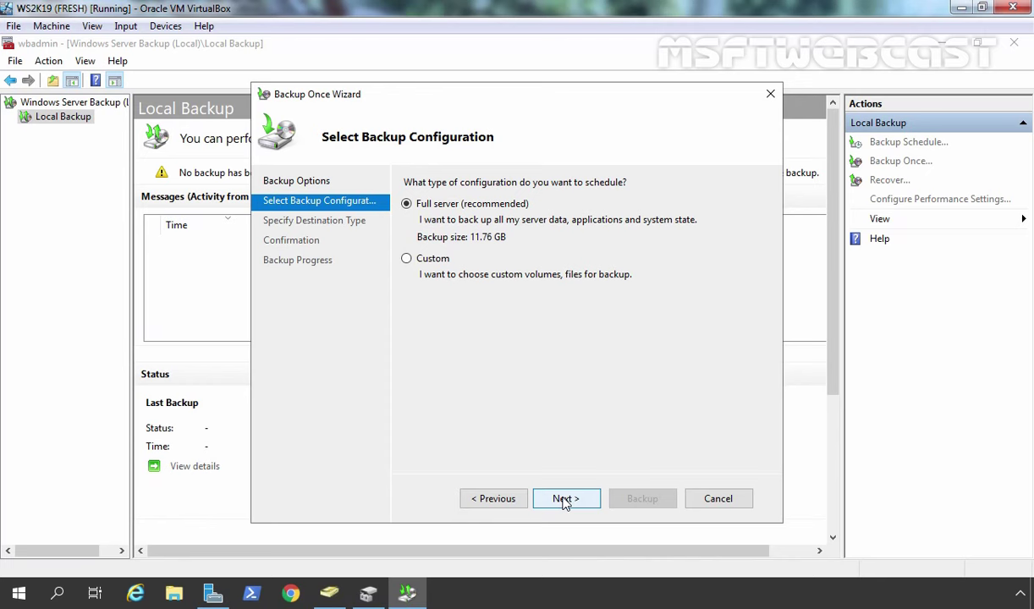
left_click(406, 260)
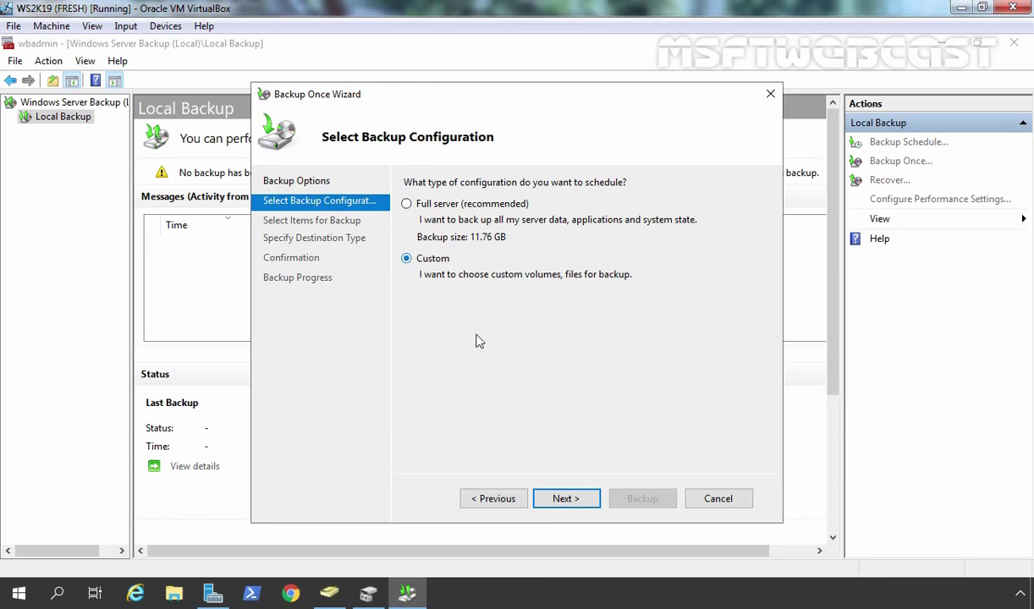
left_click(564, 499)
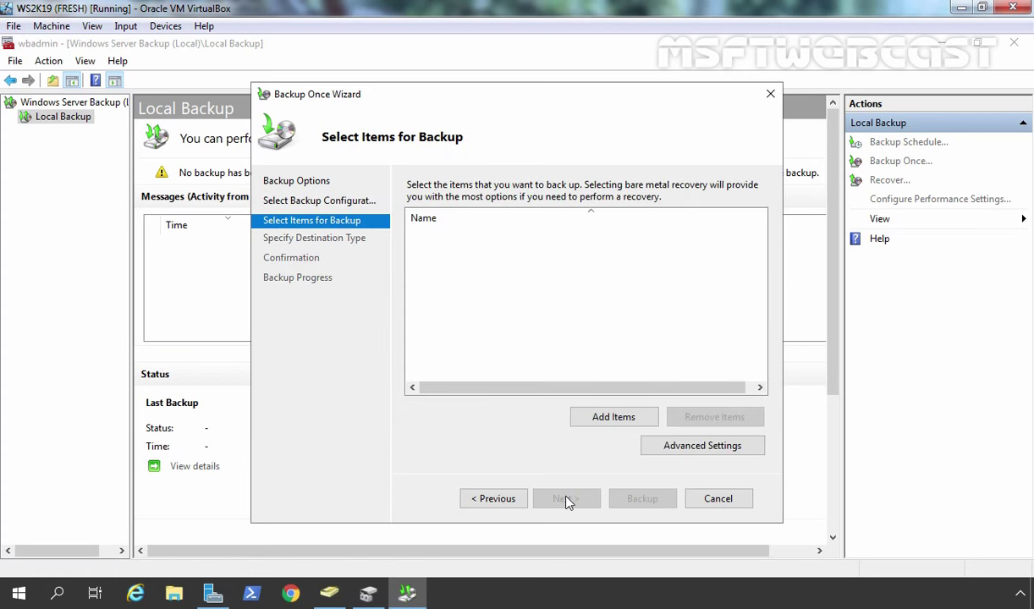
left_click(611, 425)
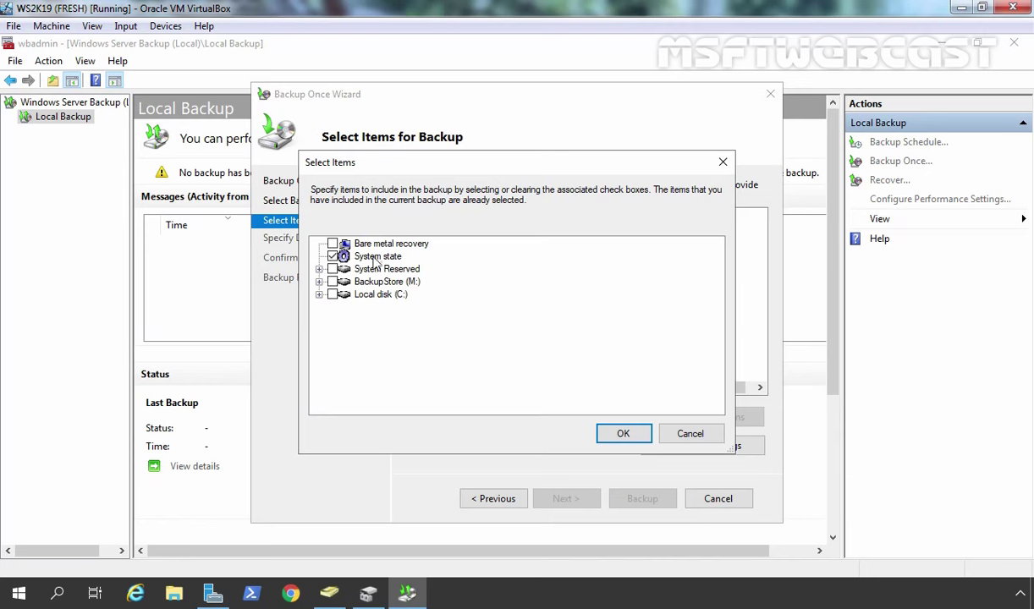
left_click(345, 257)
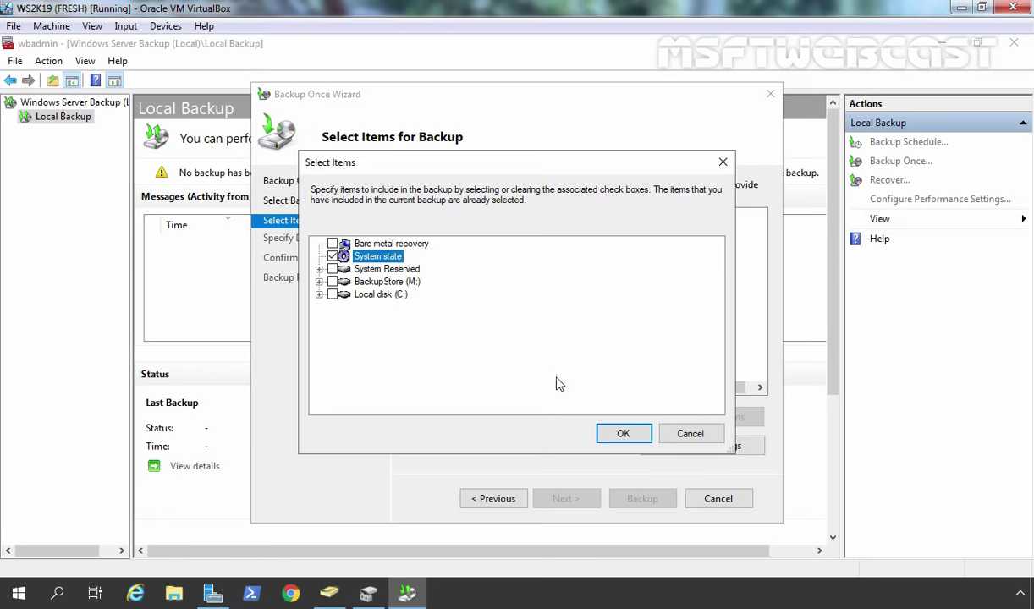
left_click(621, 433)
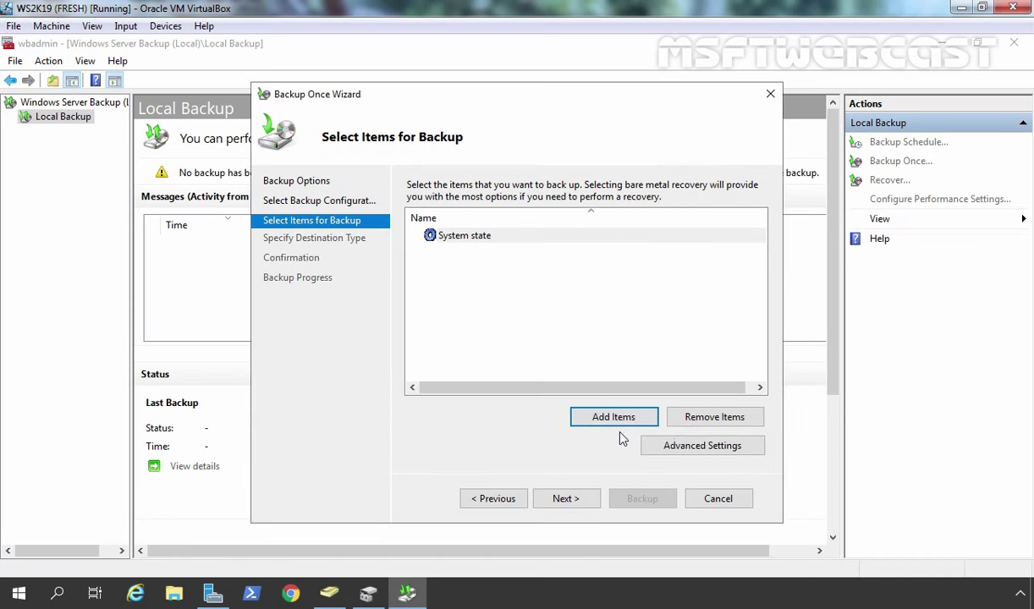
- Set the advanced VSS setting to VSS full Backup
left_click(705, 452)
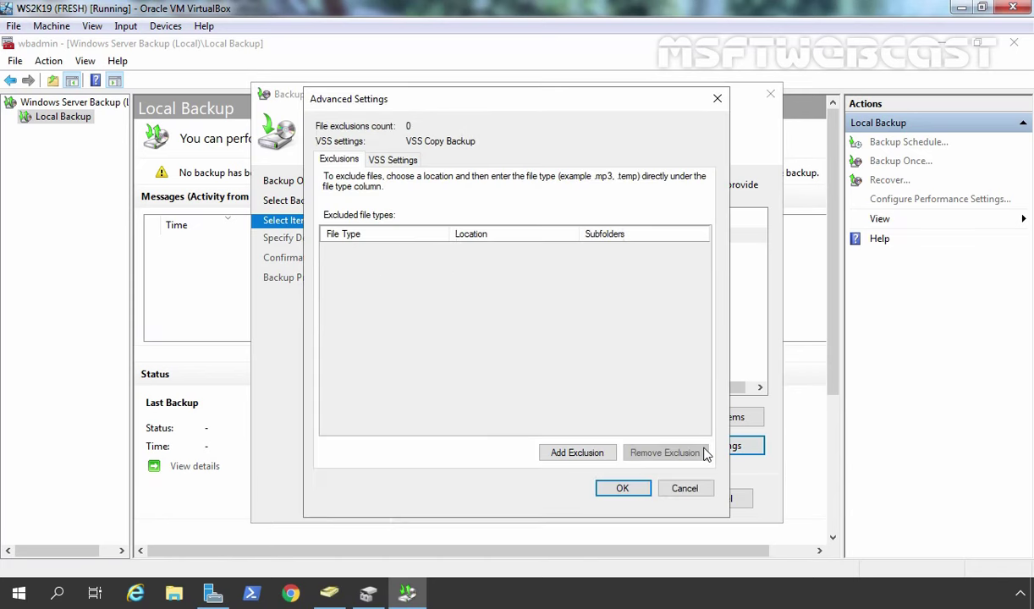
left_click(389, 160)
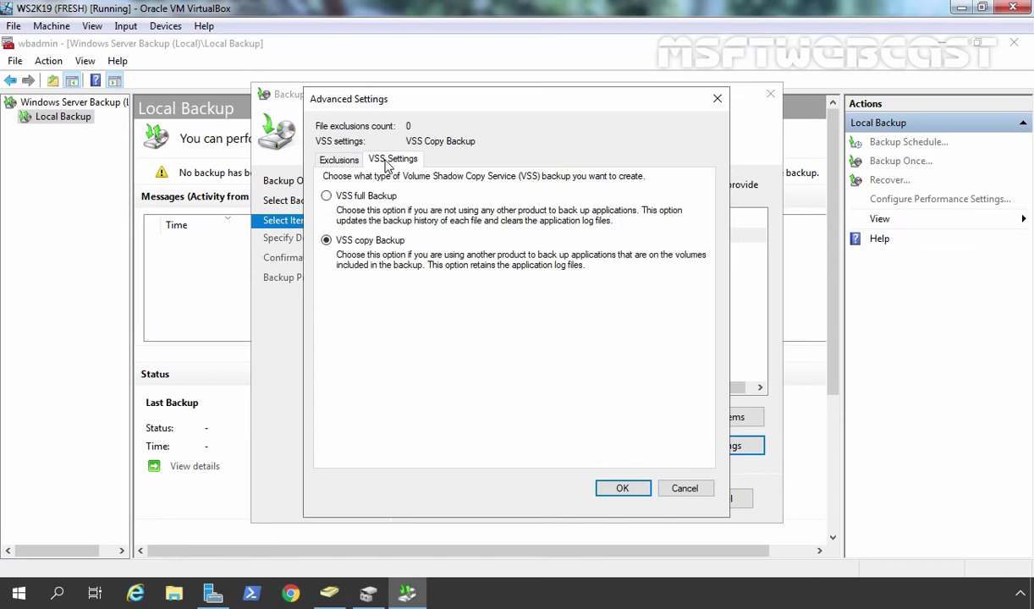
left_click(327, 197)
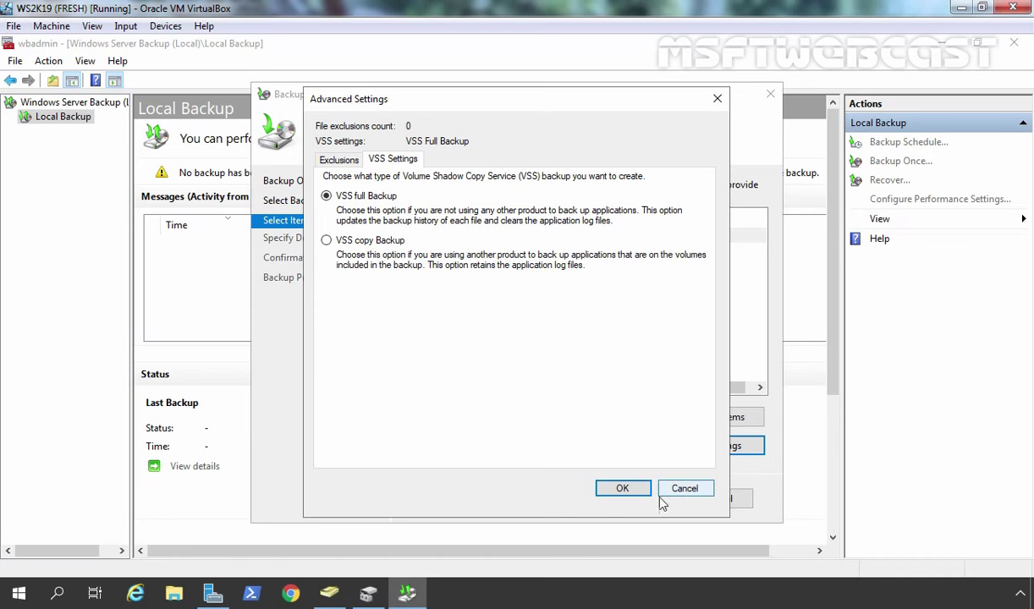
left_click(623, 489)
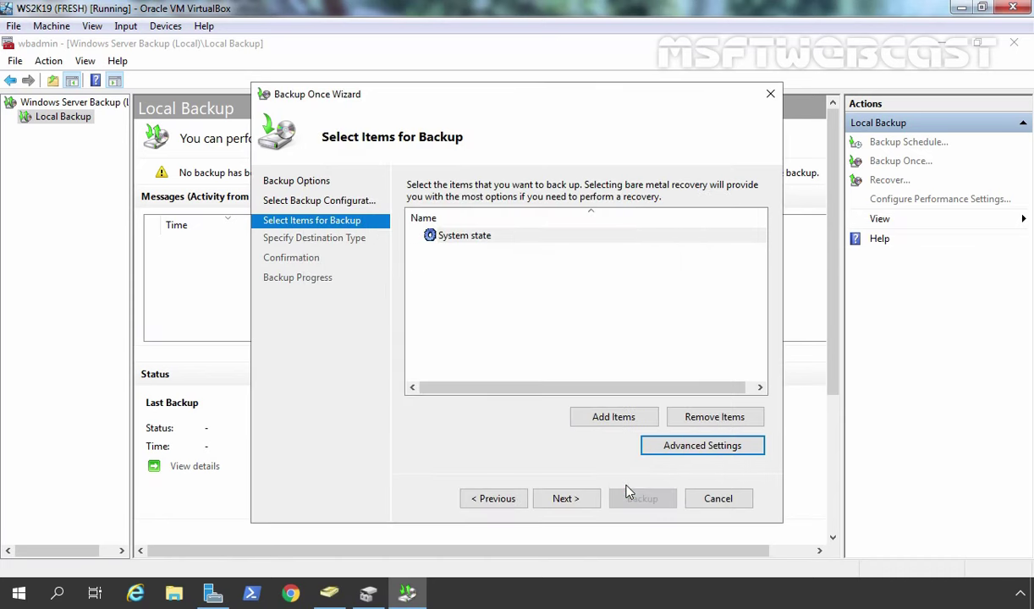
- Keep Local drives and choose BackupStore (M:) as destination, reaching the Confirmation page
left_click(565, 500)
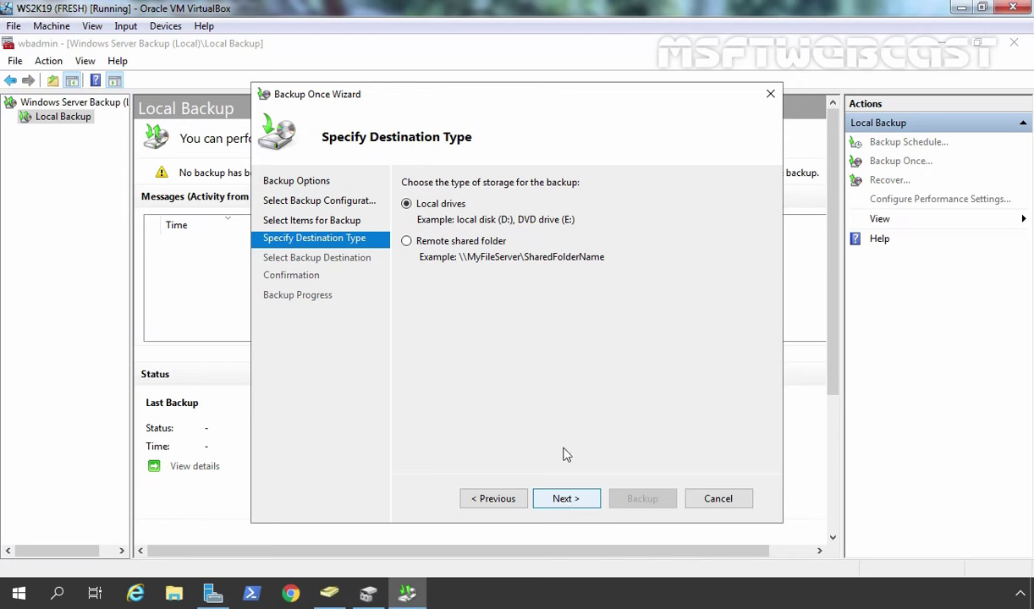
left_click(565, 498)
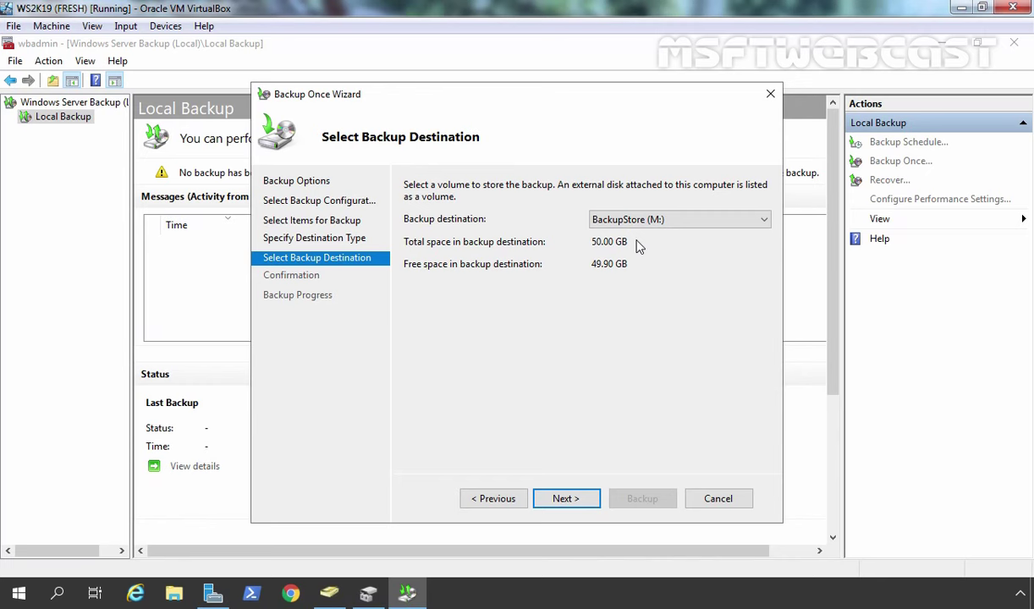
left_click(563, 501)
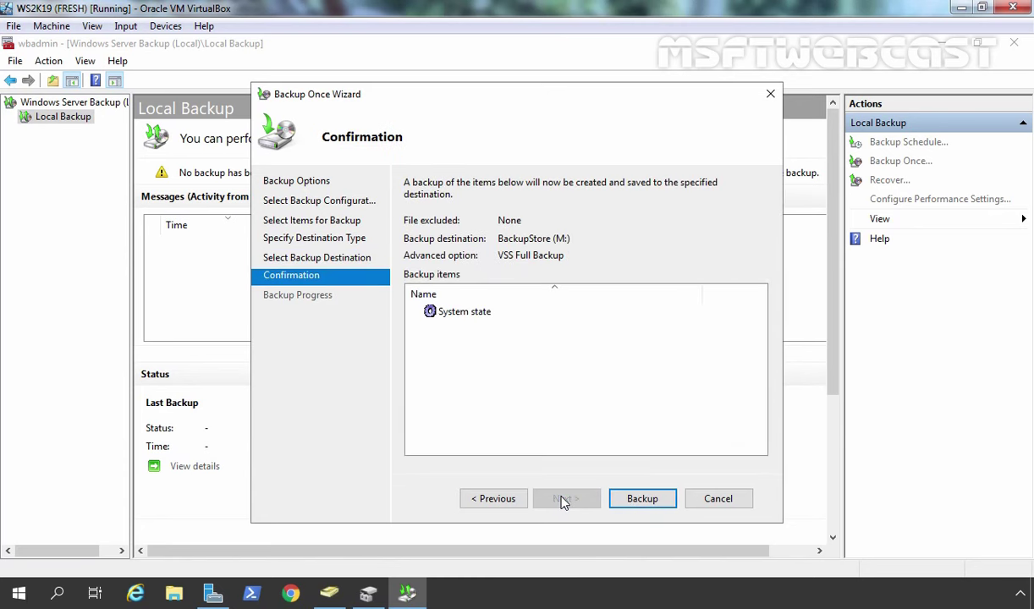
- Run the System state backup, close the finished wizard, and check the Successful message
left_click(642, 499)
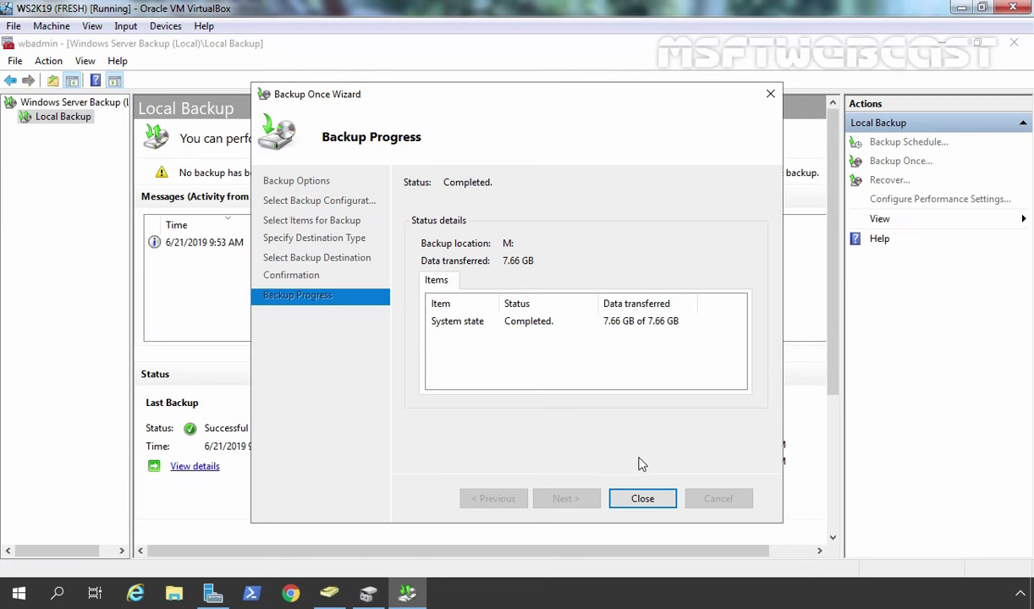
left_click(649, 499)
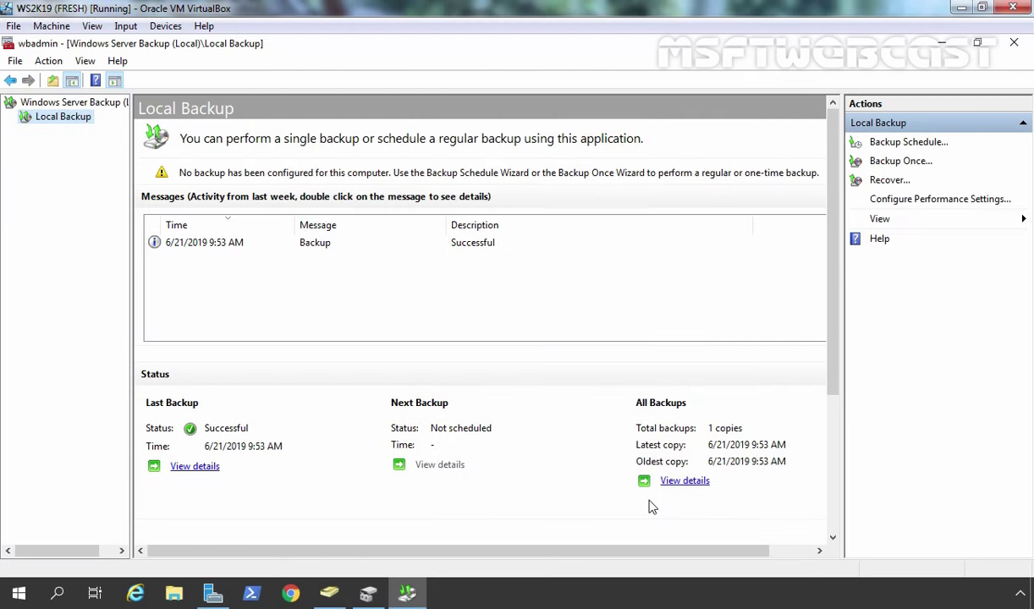
left_click(177, 249)
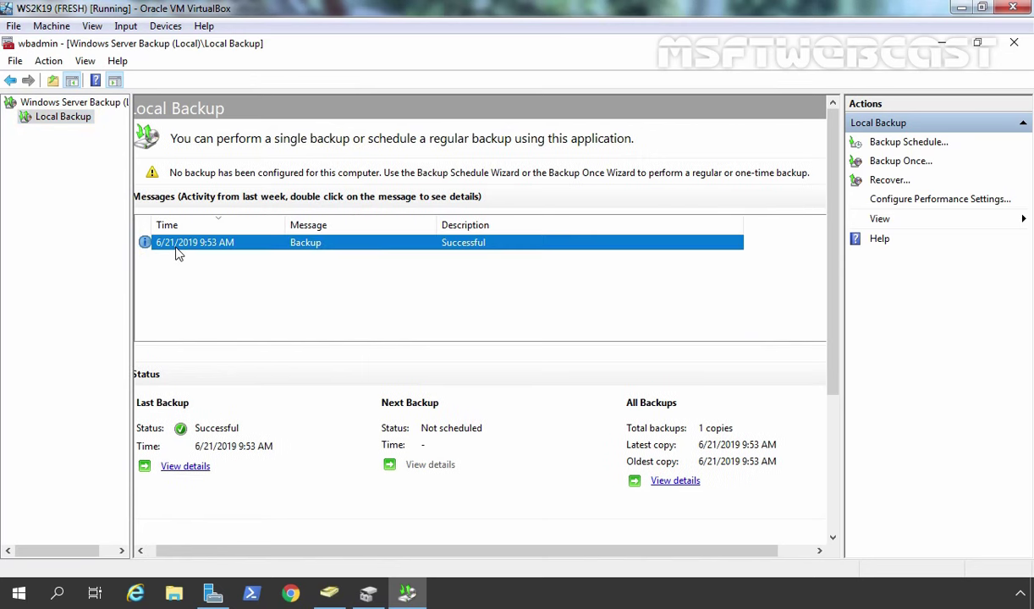